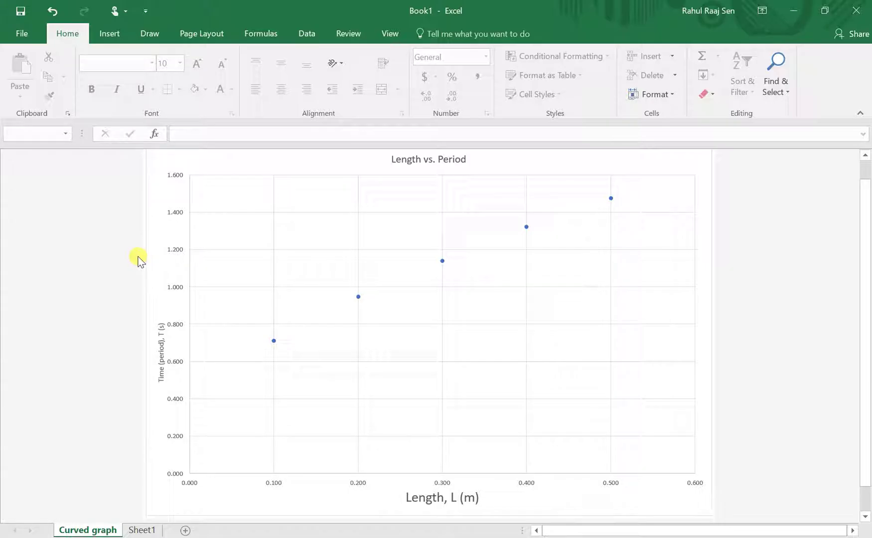
# Step: Select the Length vs. Period scatter chart on the 'Curved graph' sheet
pyautogui.click(383, 261)
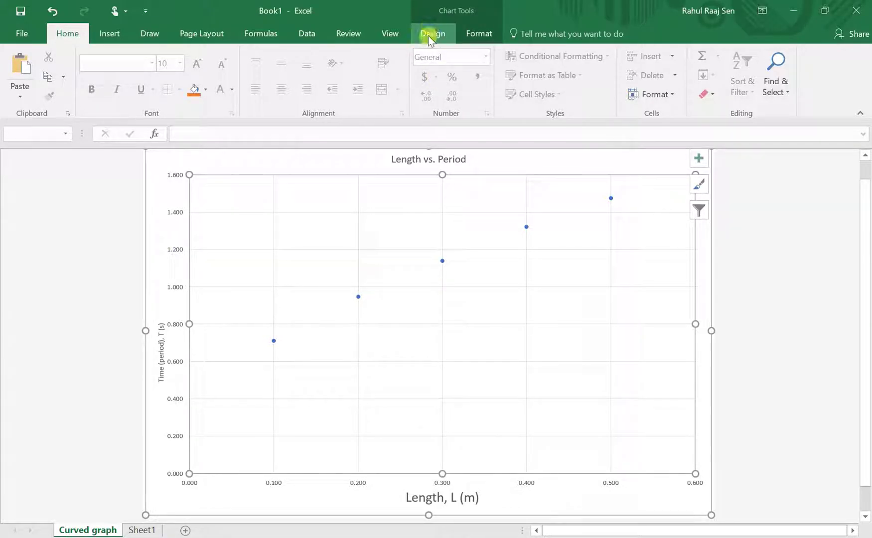
# Step: From Chart Design's Add Chart Element menu, show the Trendline type submenu
pyautogui.click(441, 34)
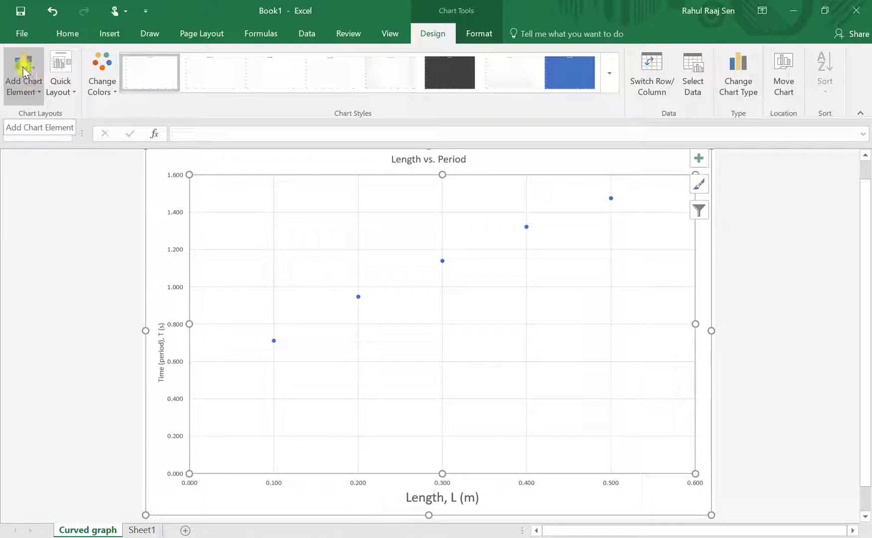
pyautogui.click(31, 86)
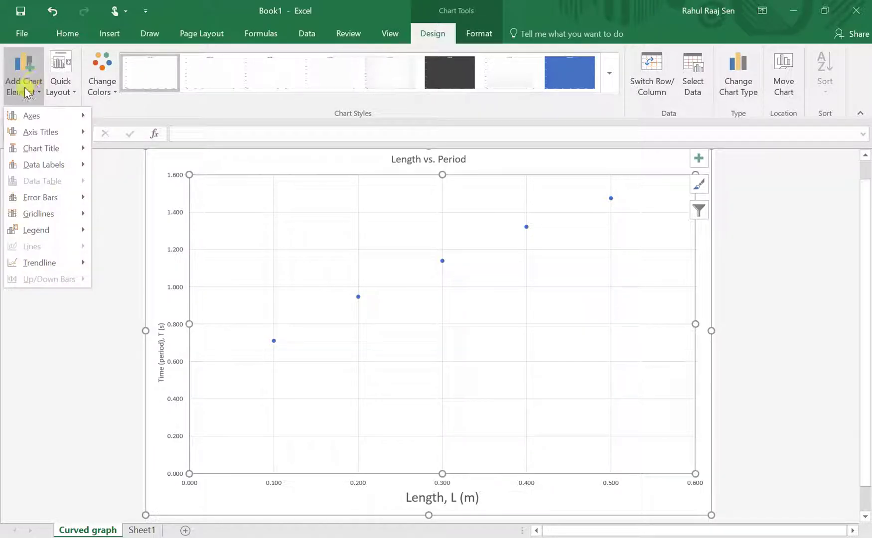
pyautogui.moveTo(61, 264)
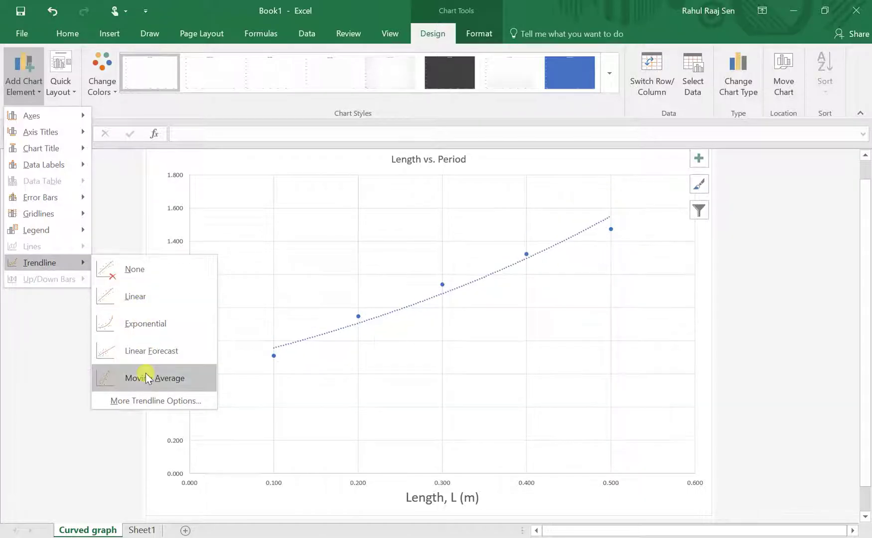
# Step: Change the trendline to a Power fit through the five data points
pyautogui.click(152, 400)
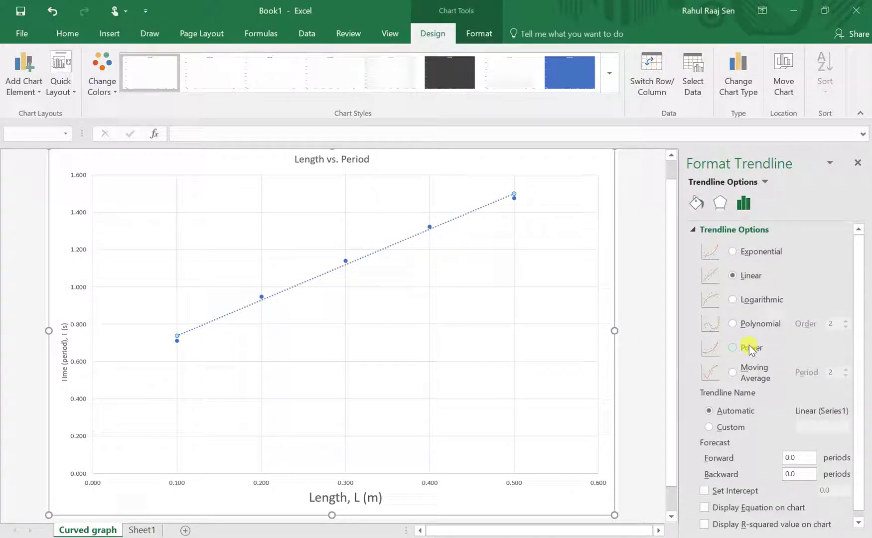
pyautogui.click(747, 347)
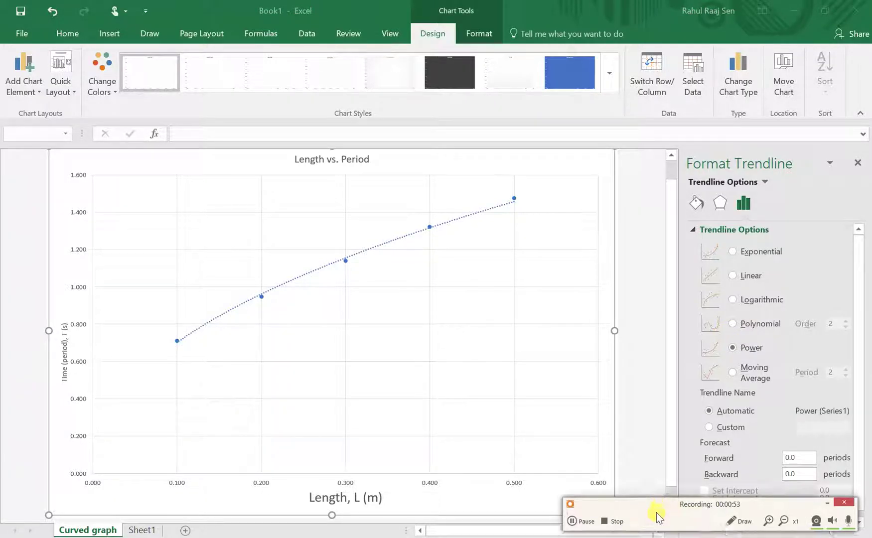
pyautogui.click(656, 503)
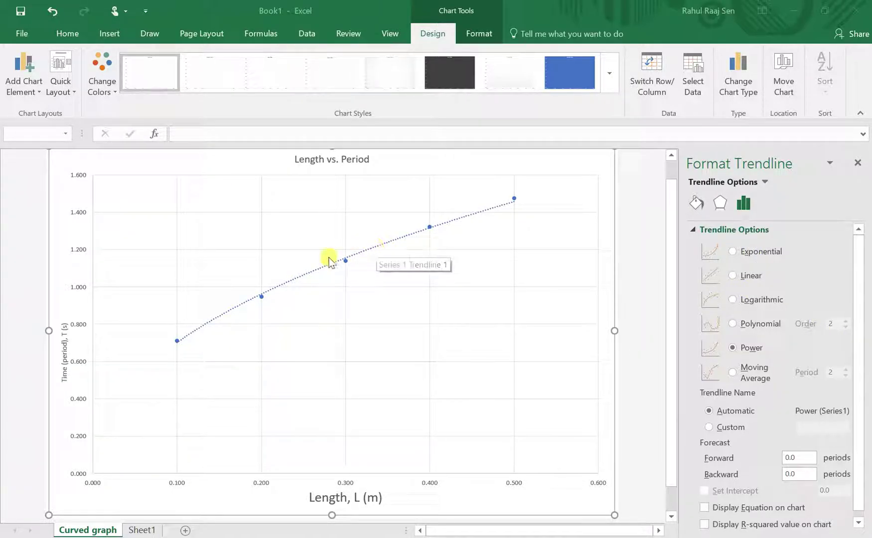
# Step: Give the power trendline a Solid dash type and black colour
pyautogui.click(394, 239)
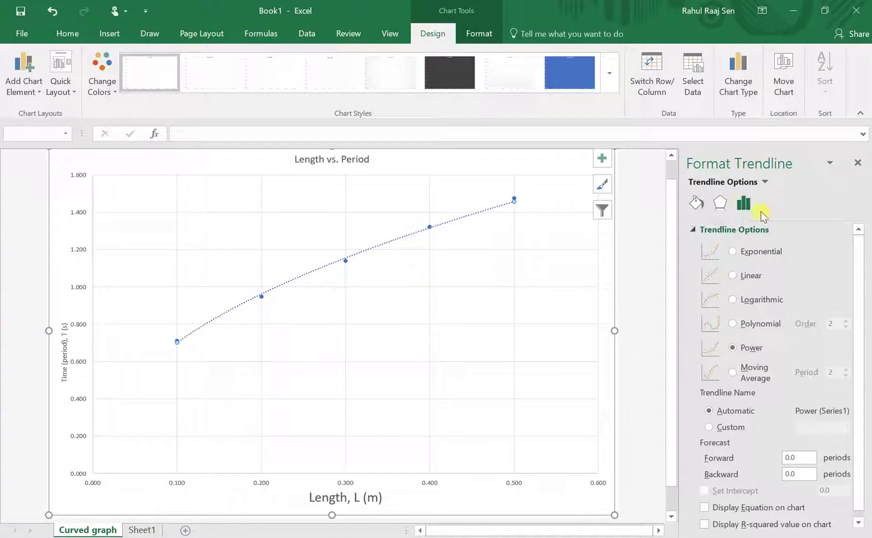
pyautogui.click(697, 203)
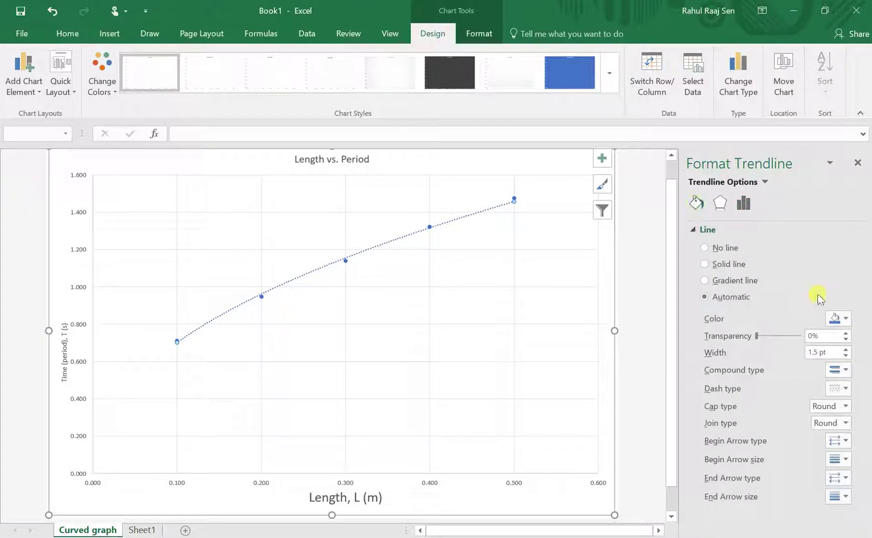
pyautogui.click(837, 374)
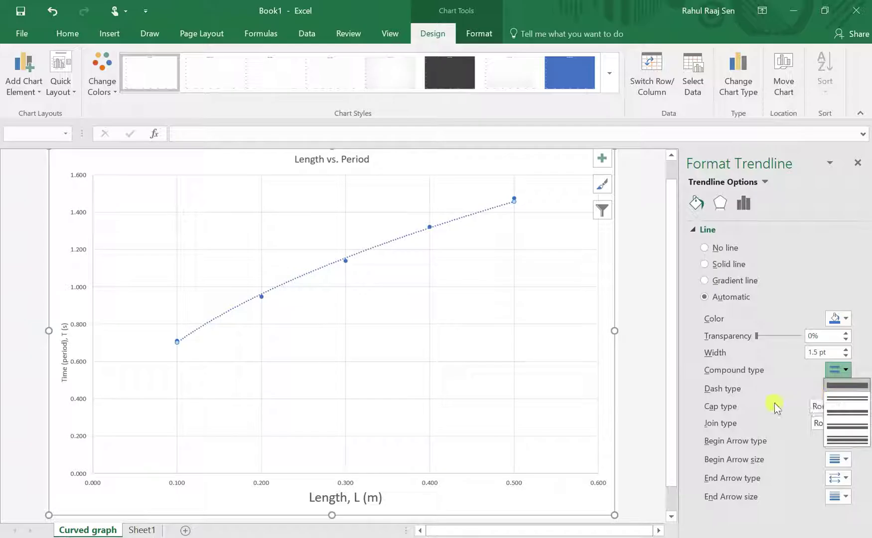
pyautogui.click(777, 388)
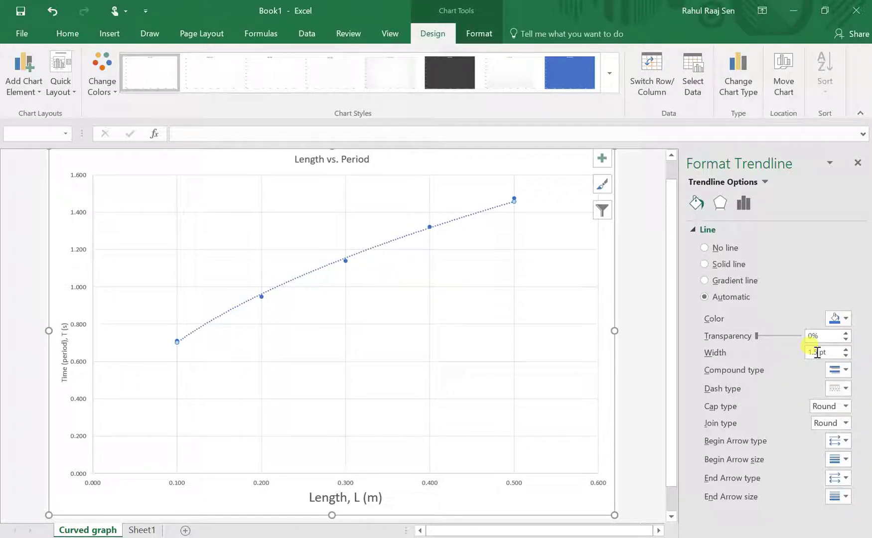
pyautogui.click(832, 387)
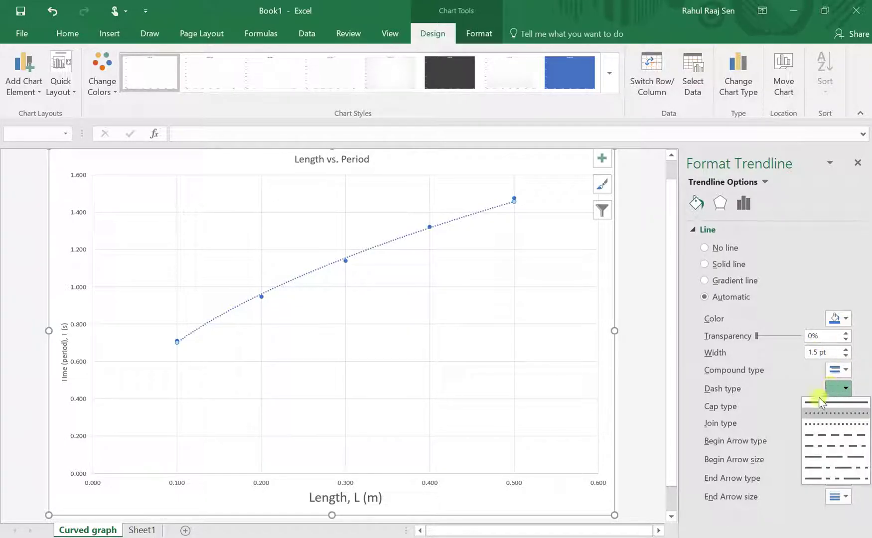
pyautogui.click(839, 403)
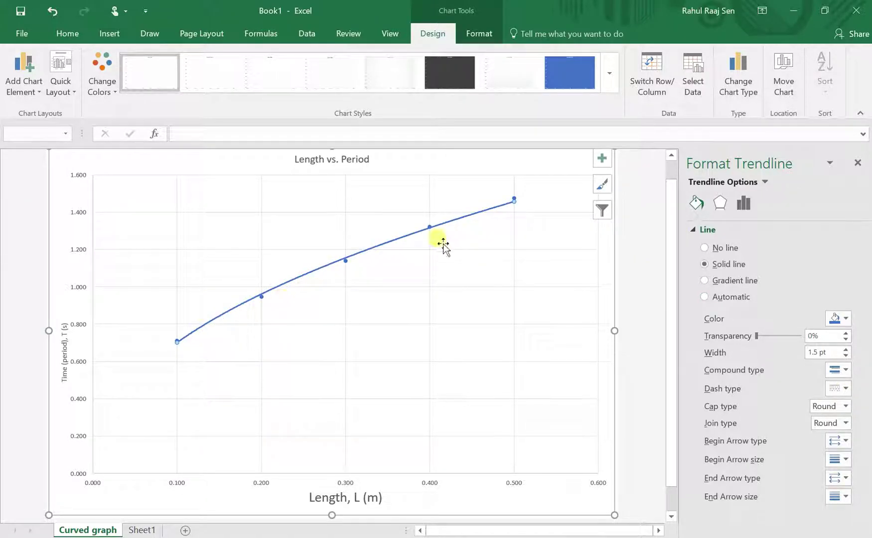
pyautogui.click(836, 321)
pyautogui.click(778, 348)
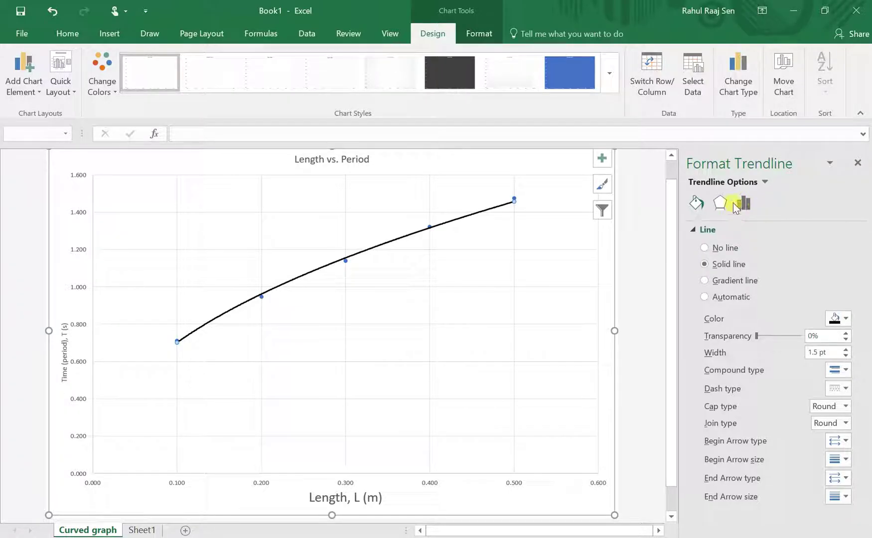
# Step: Display the trendline equation on the chart and drag it toward the plot's top centre
pyautogui.click(745, 203)
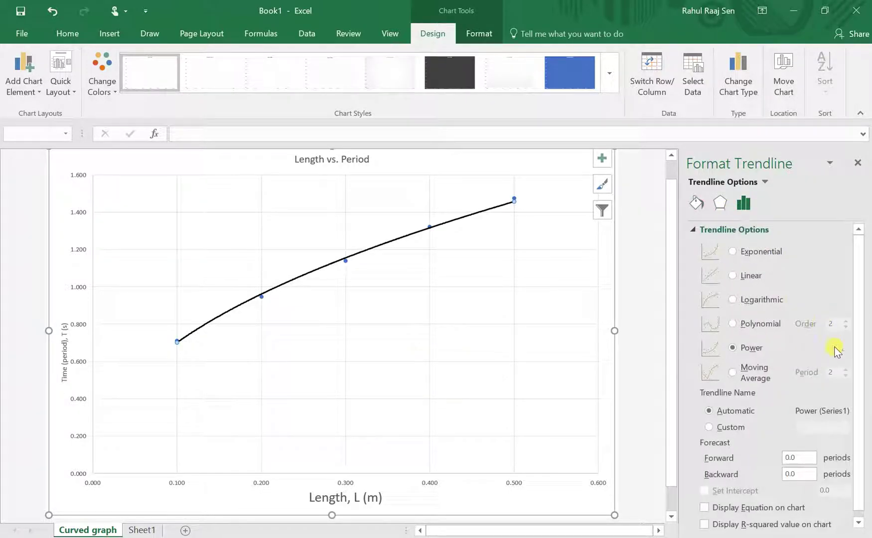
pyautogui.scroll(-1, 836, 324)
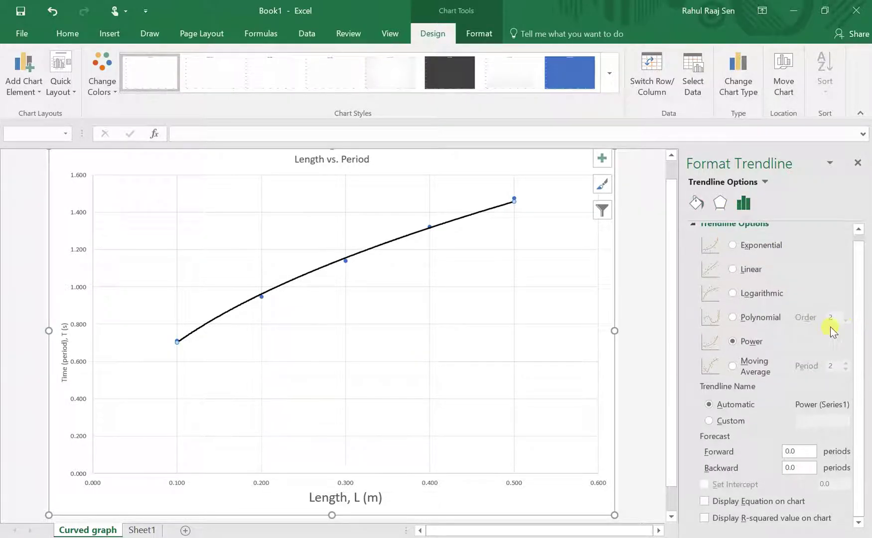
pyautogui.click(731, 503)
pyautogui.click(480, 199)
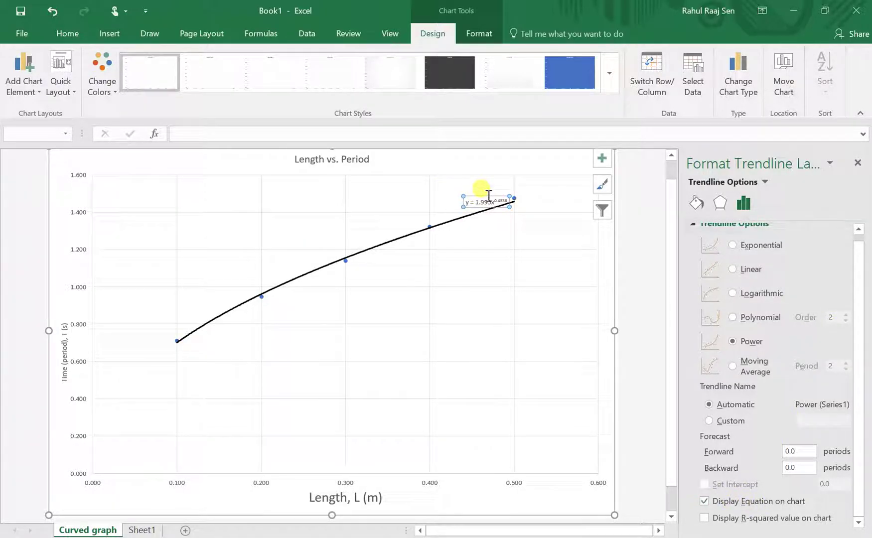
pyautogui.moveTo(437, 188); pyautogui.dragTo(395, 189)
pyautogui.tripleClick(396, 194)
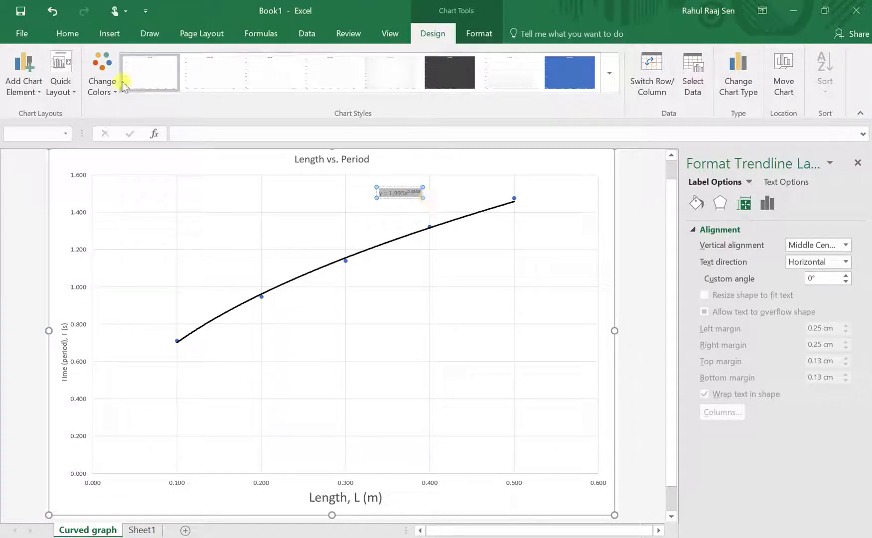
# Step: Set the equation label y = 1.995x^0.4538 to 20-point font size
pyautogui.click(49, 35)
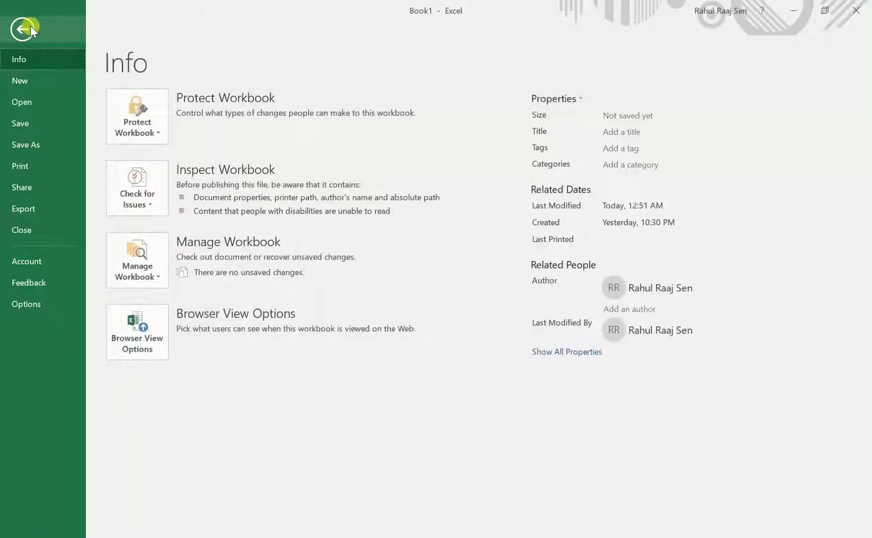
pyautogui.click(28, 24)
pyautogui.click(69, 35)
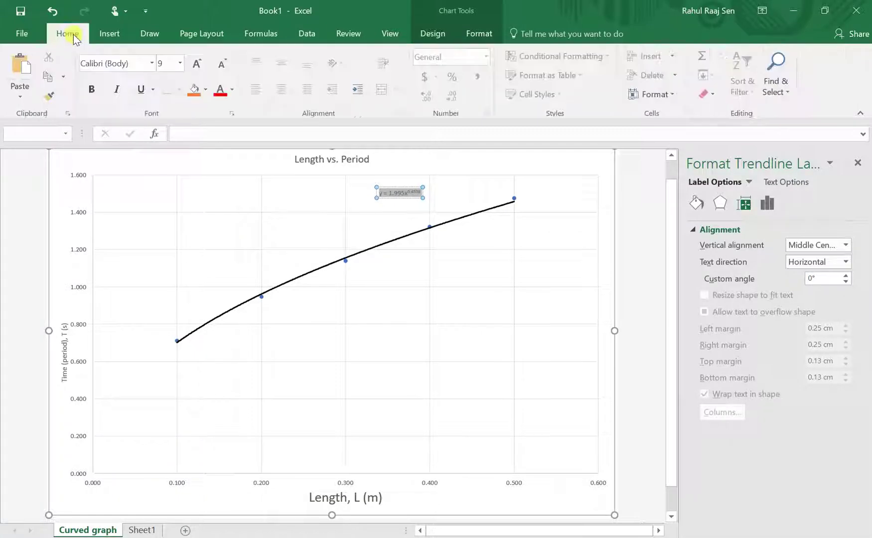
pyautogui.click(174, 61)
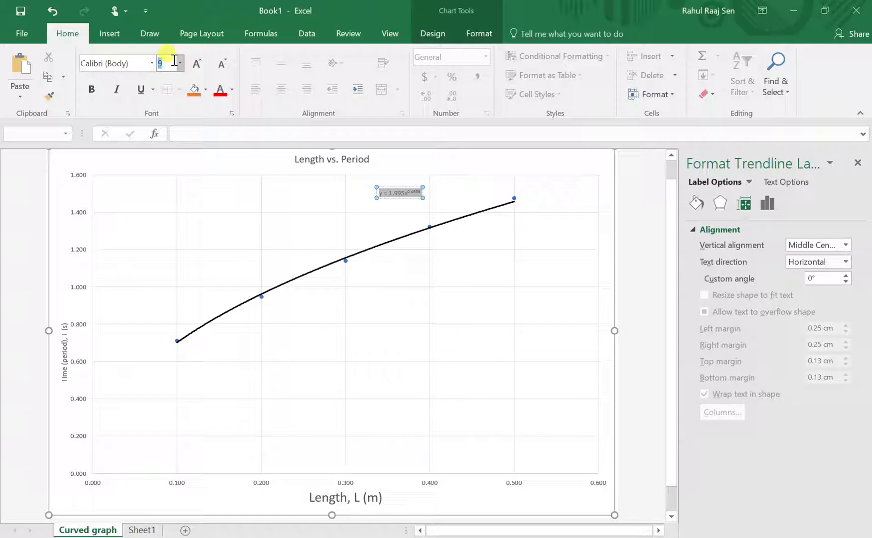
pyautogui.write('20')
pyautogui.press('Return')
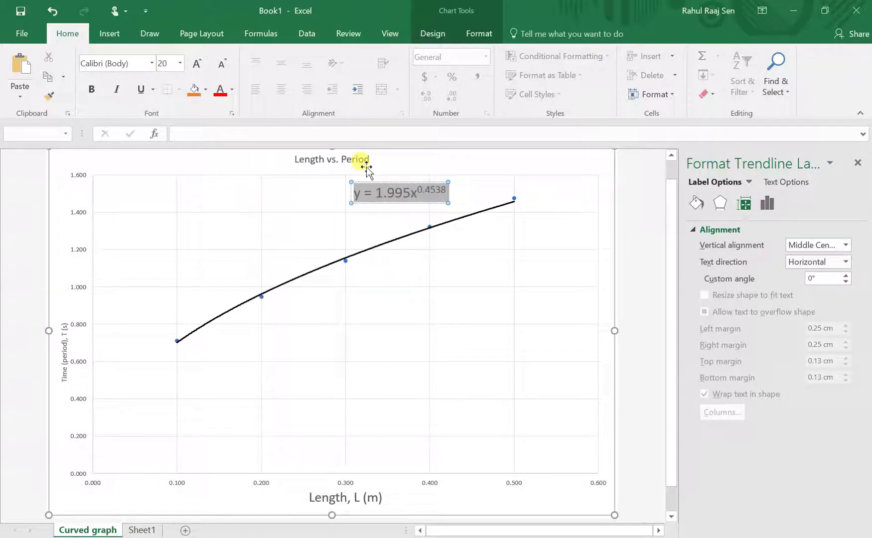
pyautogui.click(411, 193)
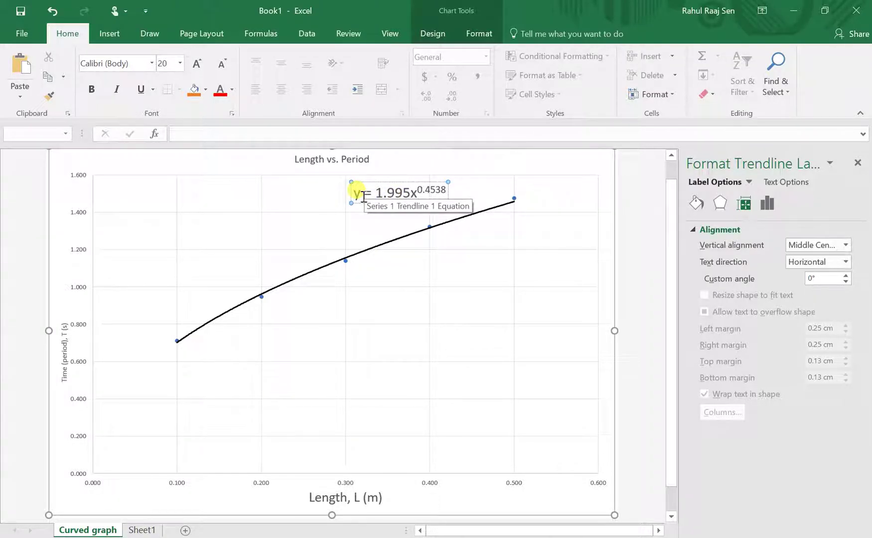
# Step: Replace y with T and x with L so the label reads T = 1.995L^0.4538
pyautogui.moveTo(360, 196); pyautogui.dragTo(331, 190)
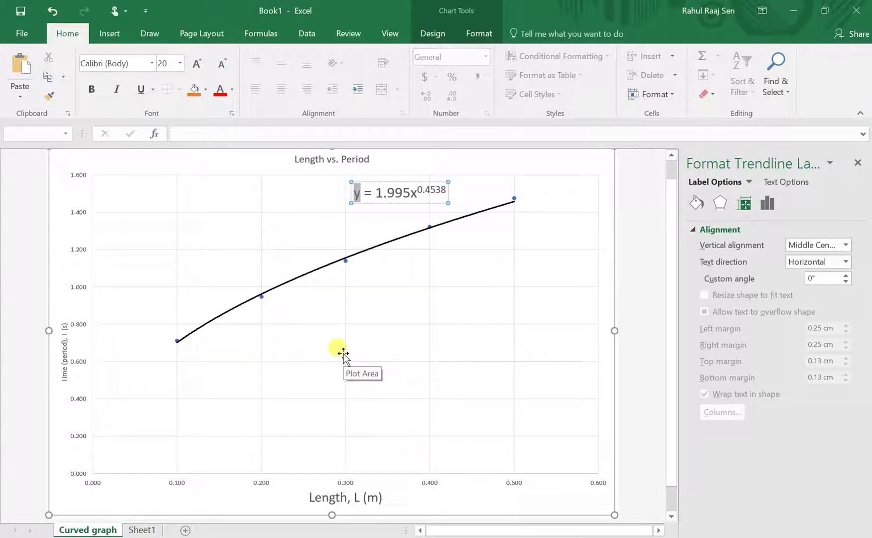
pyautogui.press('BackSpace')
pyautogui.write('T')
pyautogui.moveTo(410, 193); pyautogui.dragTo(417, 193)
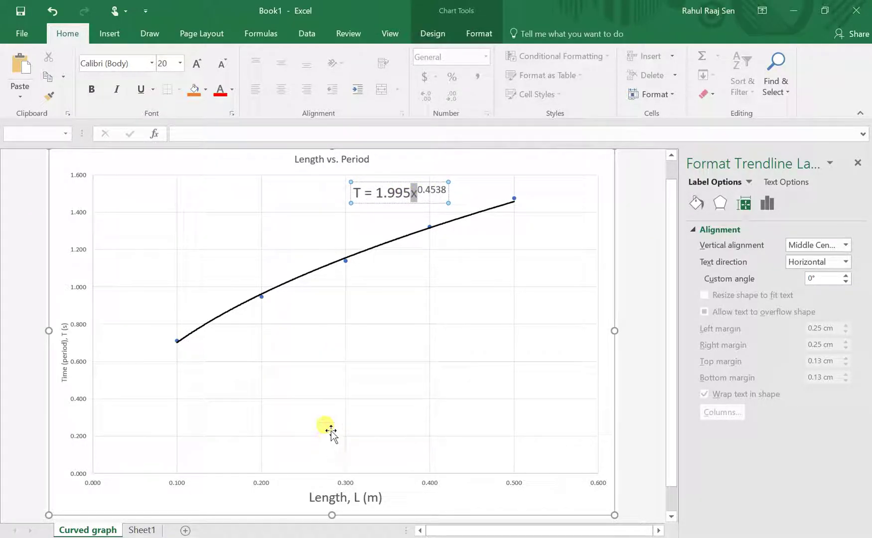
pyautogui.press('BackSpace')
pyautogui.write('L')
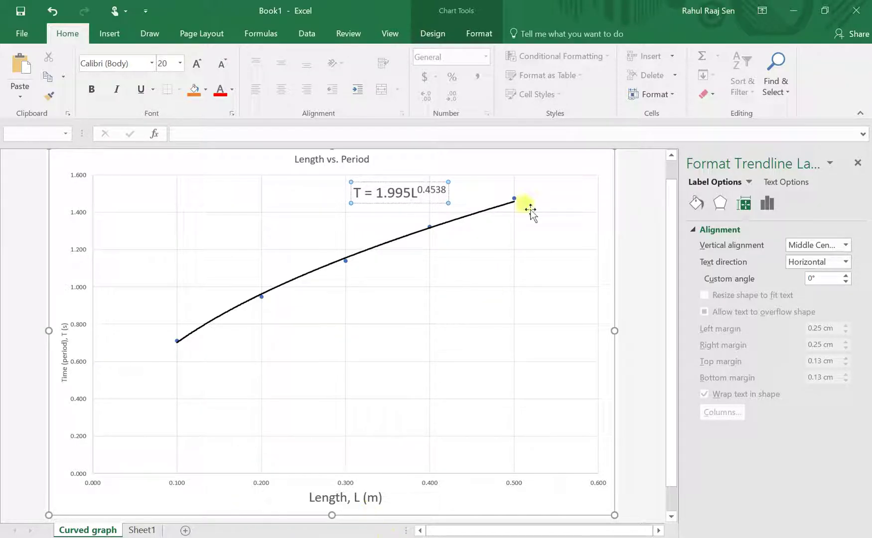
pyautogui.click(628, 251)
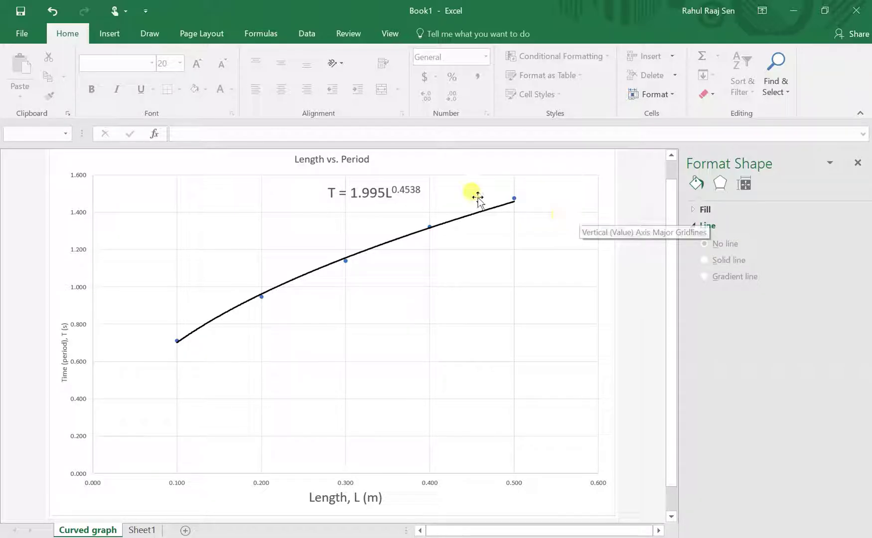
pyautogui.click(542, 217)
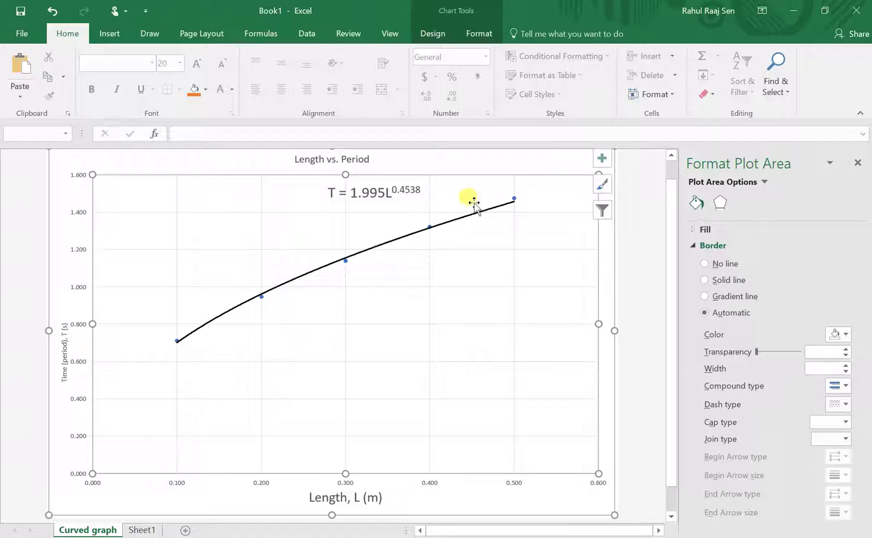
pyautogui.scroll(1, 568, 429)
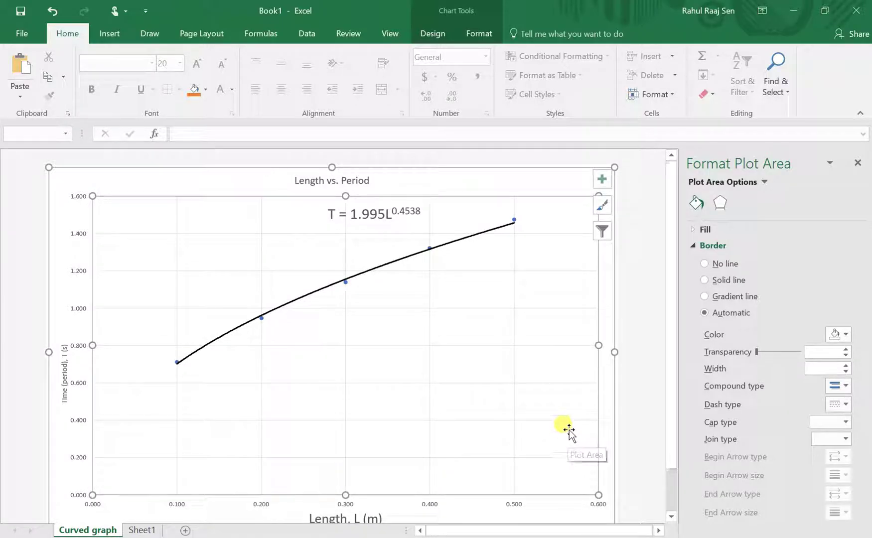
pyautogui.scroll(-1, 569, 430)
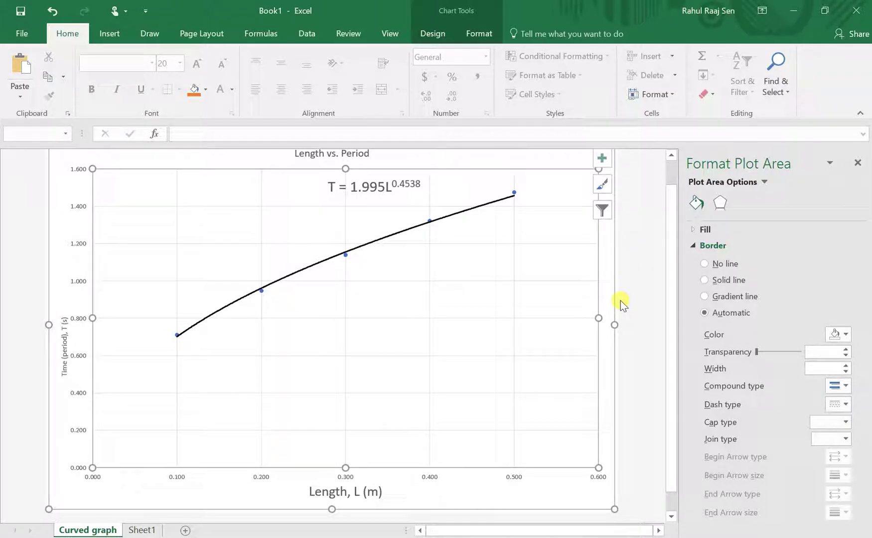
pyautogui.scroll(1, 620, 300)
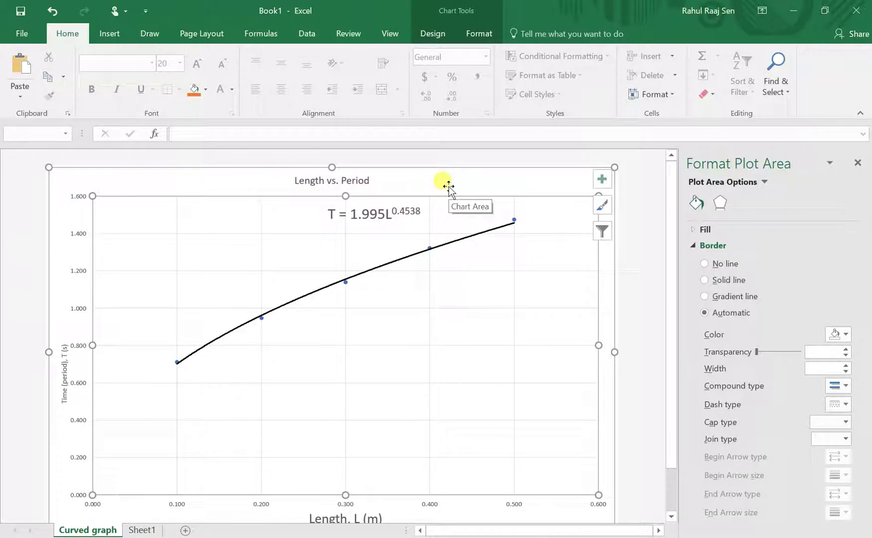
pyautogui.scroll(-1, 154, 272)
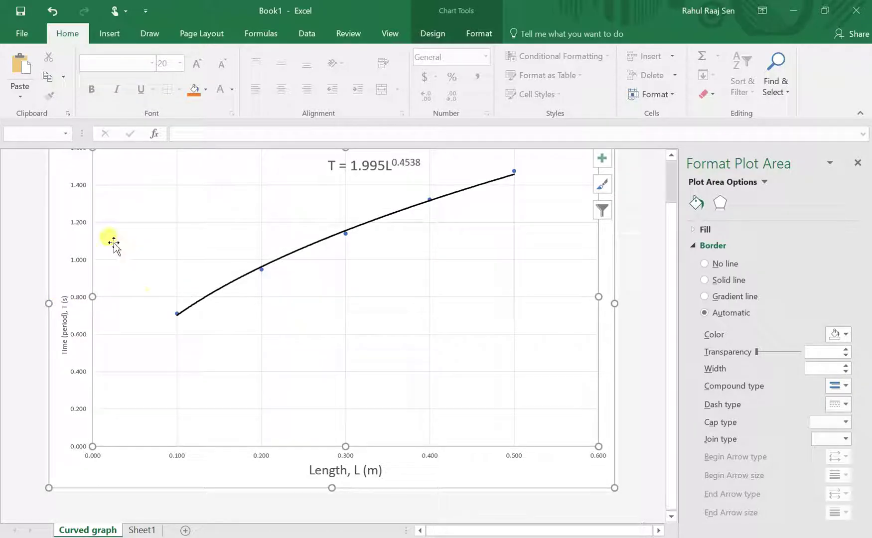
pyautogui.scroll(1, 384, 318)
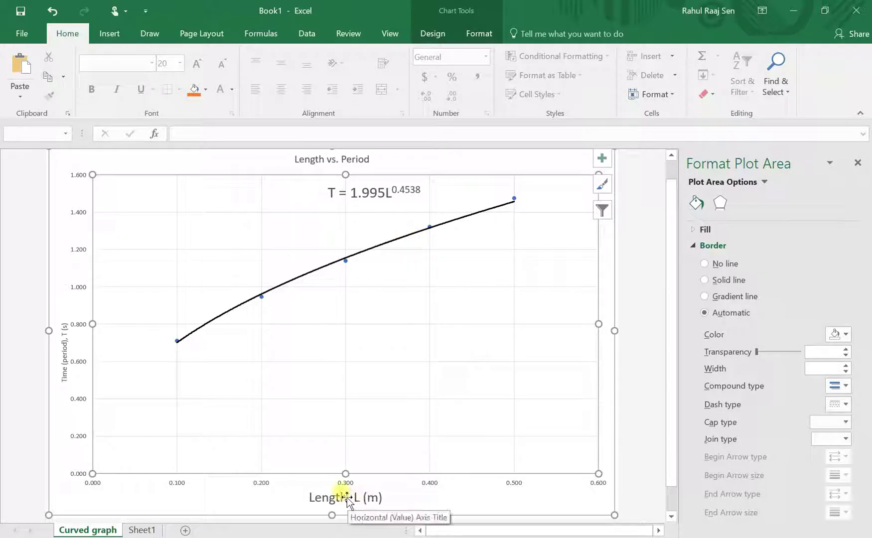
pyautogui.scroll(1, 439, 429)
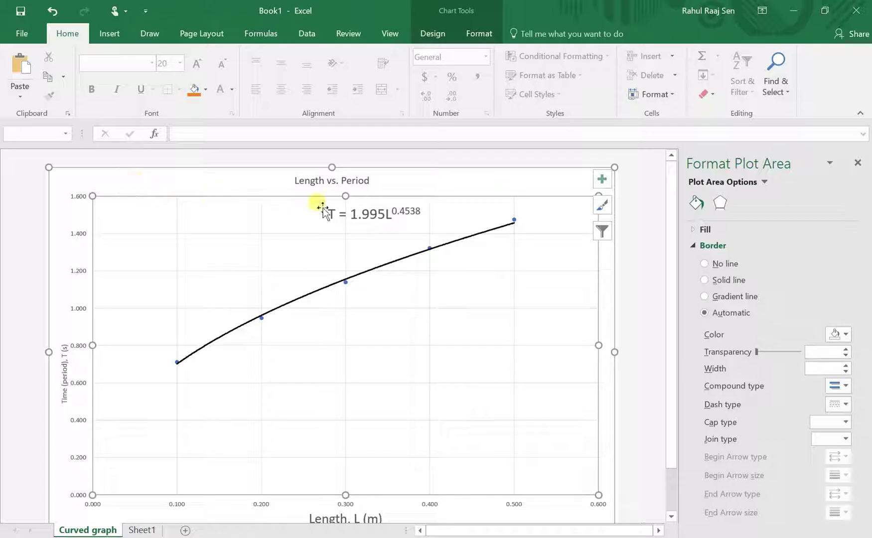
pyautogui.click(139, 530)
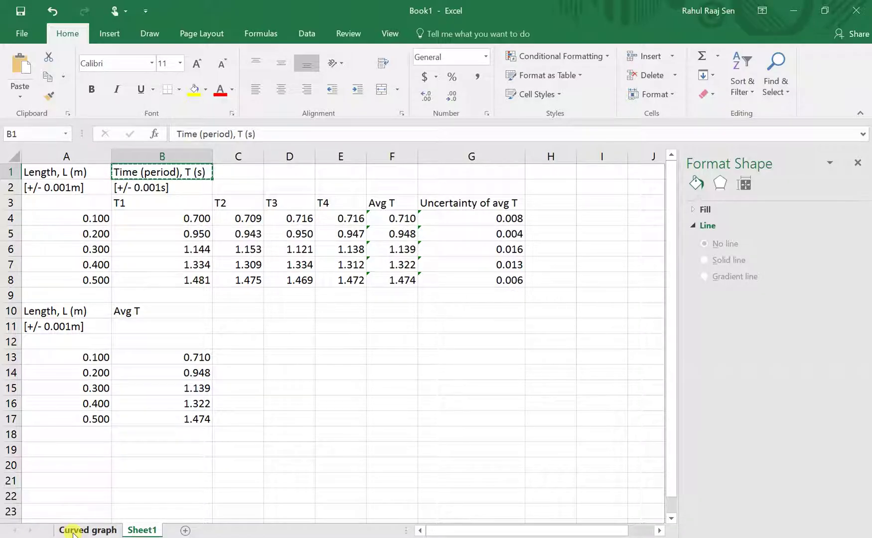
pyautogui.click(75, 531)
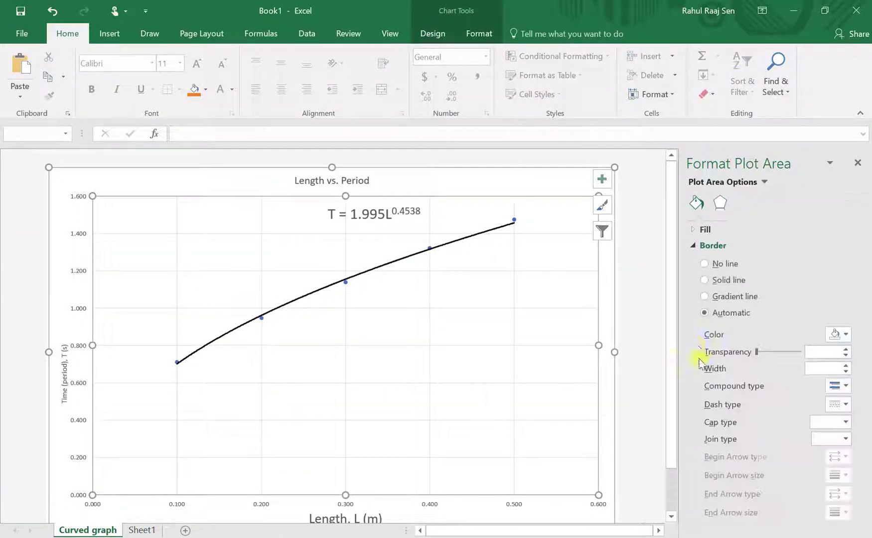
pyautogui.scroll(-1, 657, 356)
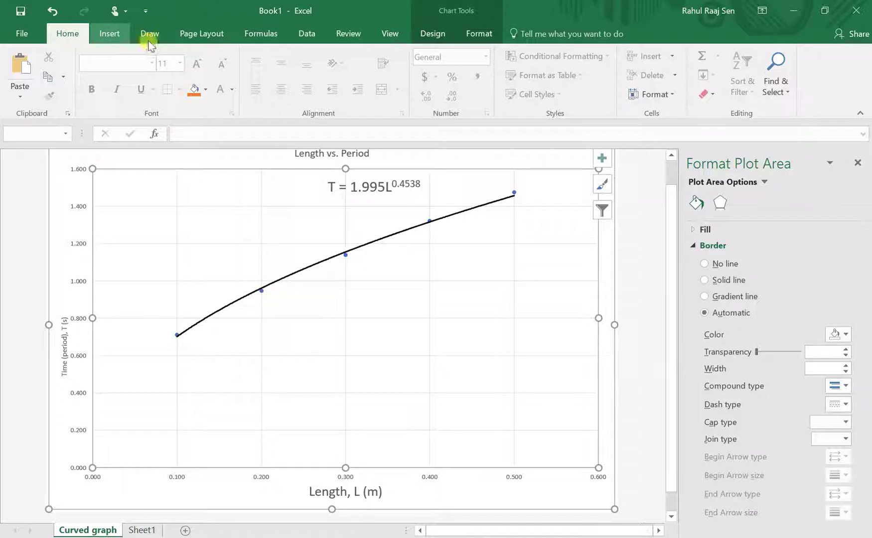